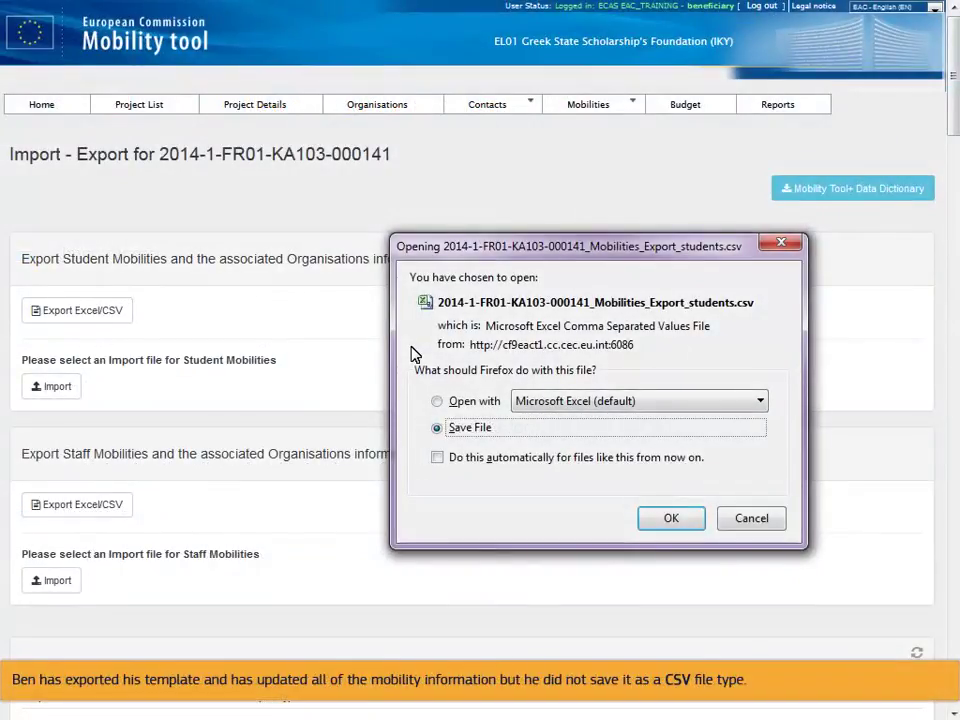
Save the exported student mobilities file 2014-1-FR01-KA103-000141_Mobilities_Export_students.csv.
click(670, 518)
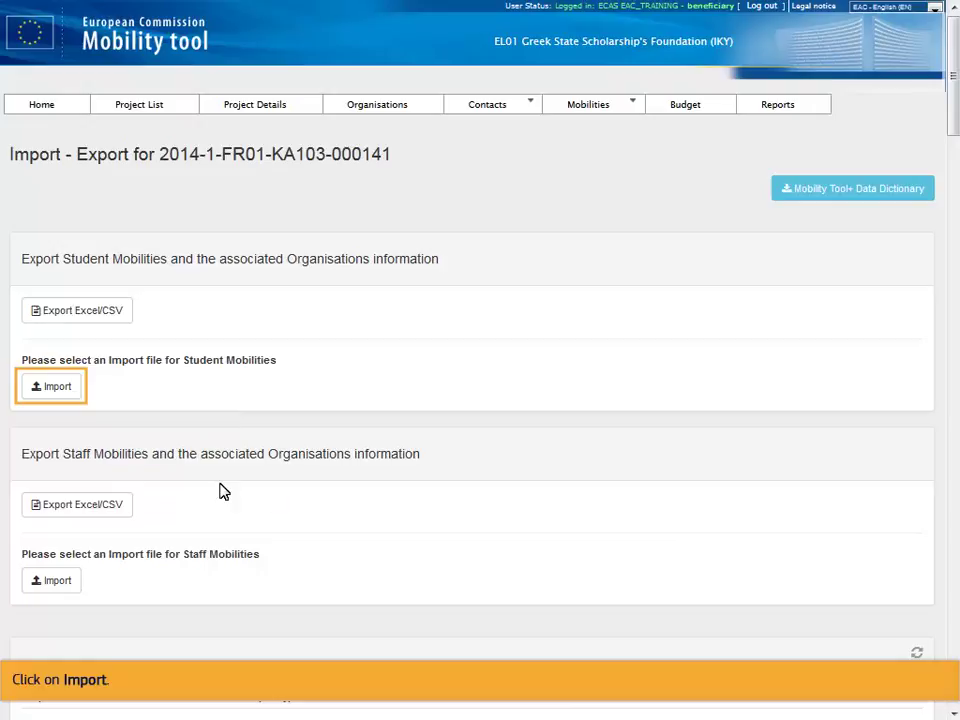
Try to import 2014-1-FR01-KA103-000141_Mobilities_Export_students.xlsx as the Student Mobilities import file.
click(58, 390)
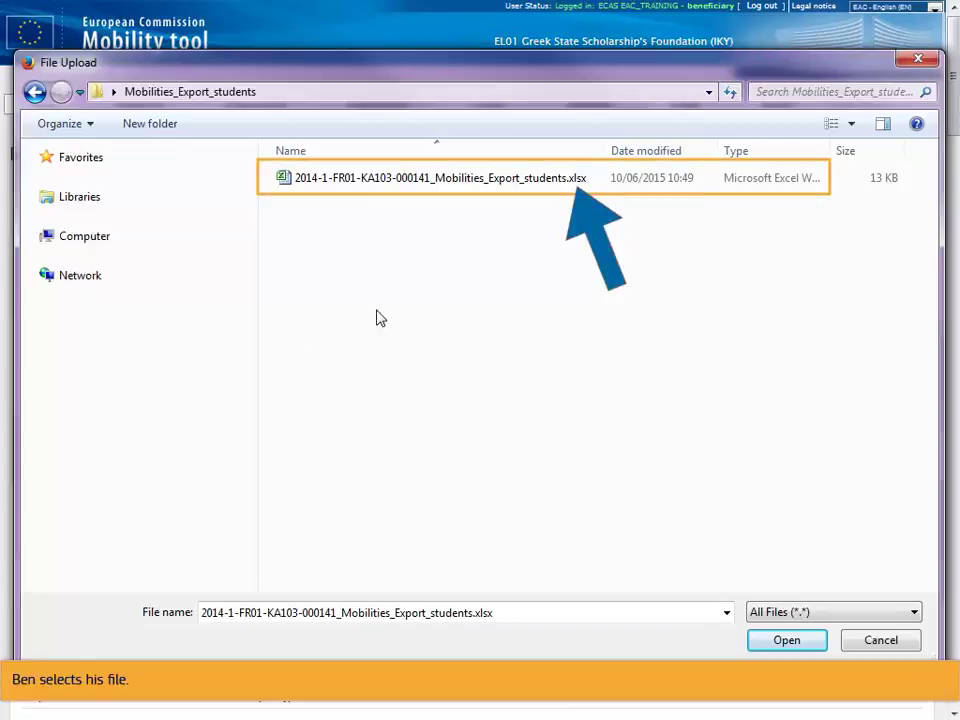
click(437, 180)
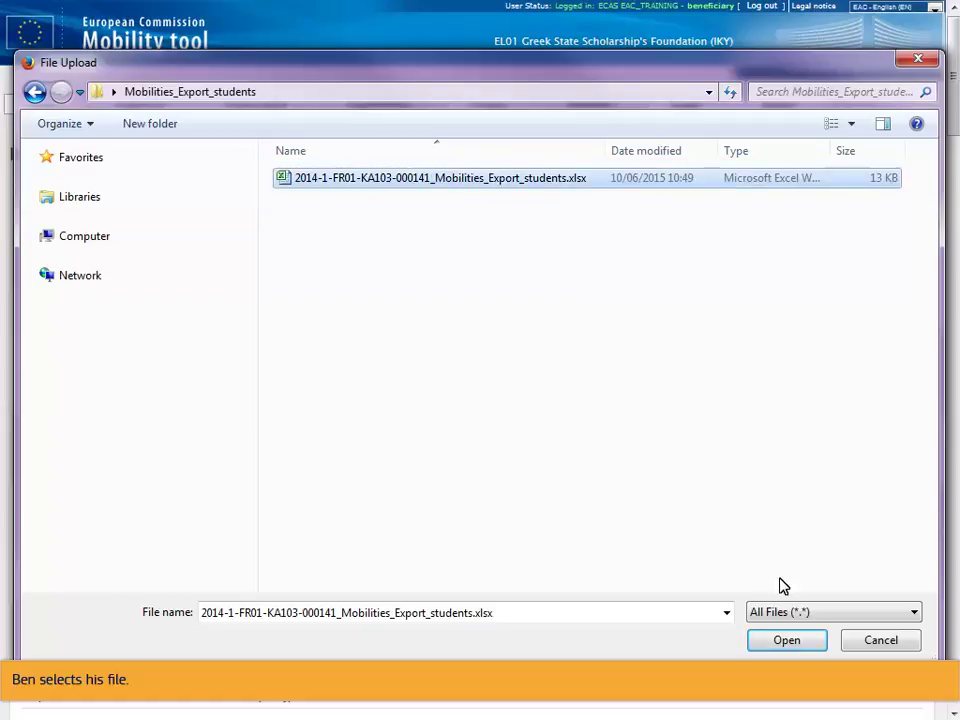
click(786, 640)
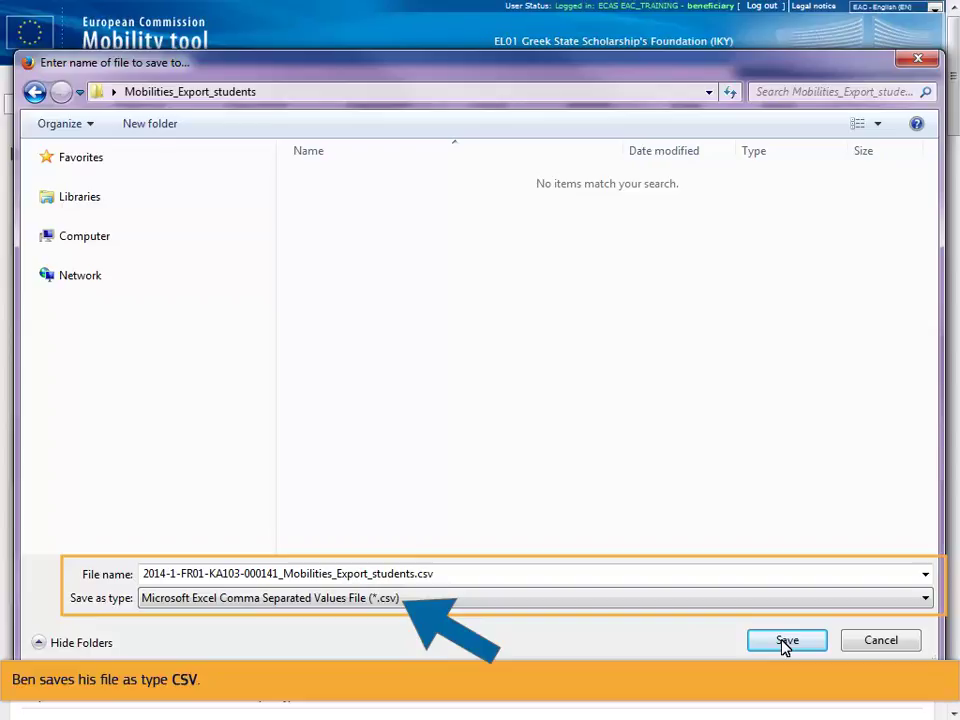
Save the student mobilities file as type CSV and import that .csv version for Student Mobilities.
click(786, 641)
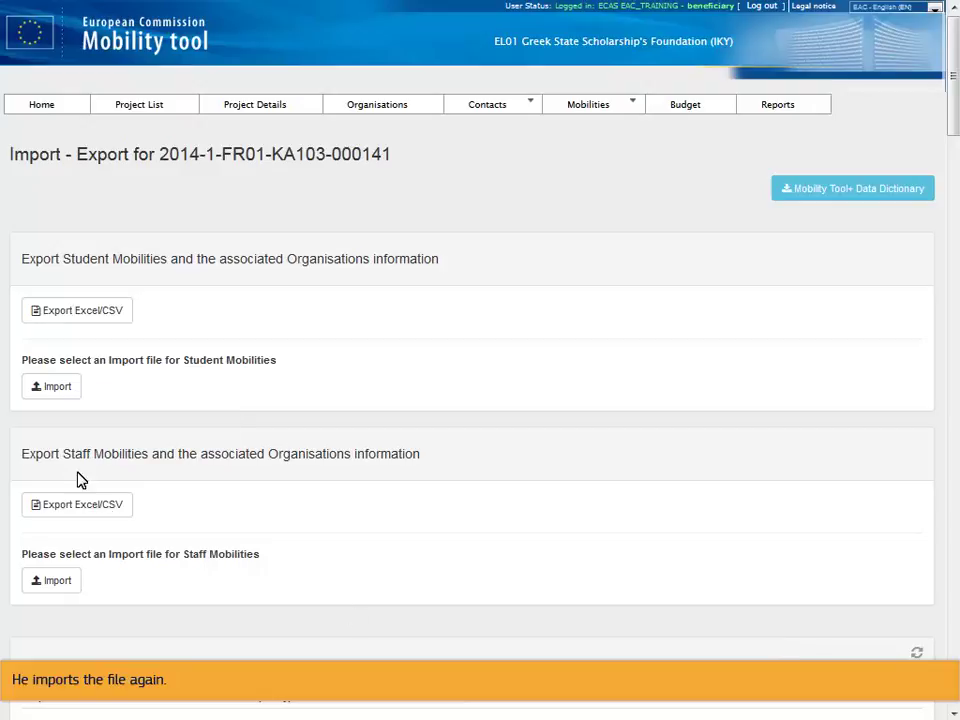
click(54, 389)
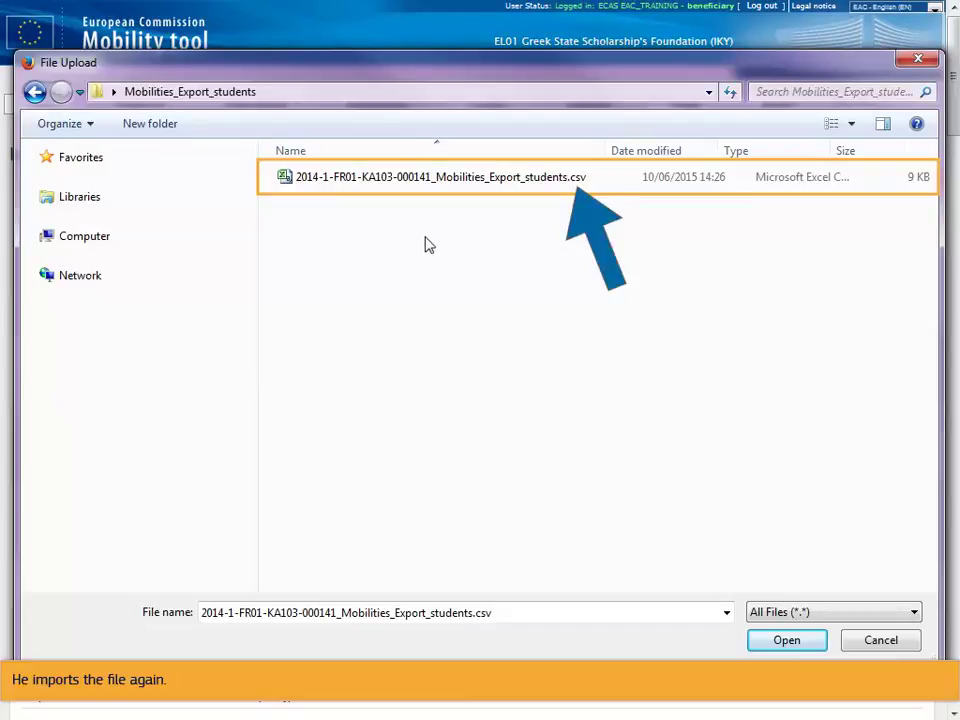
click(437, 180)
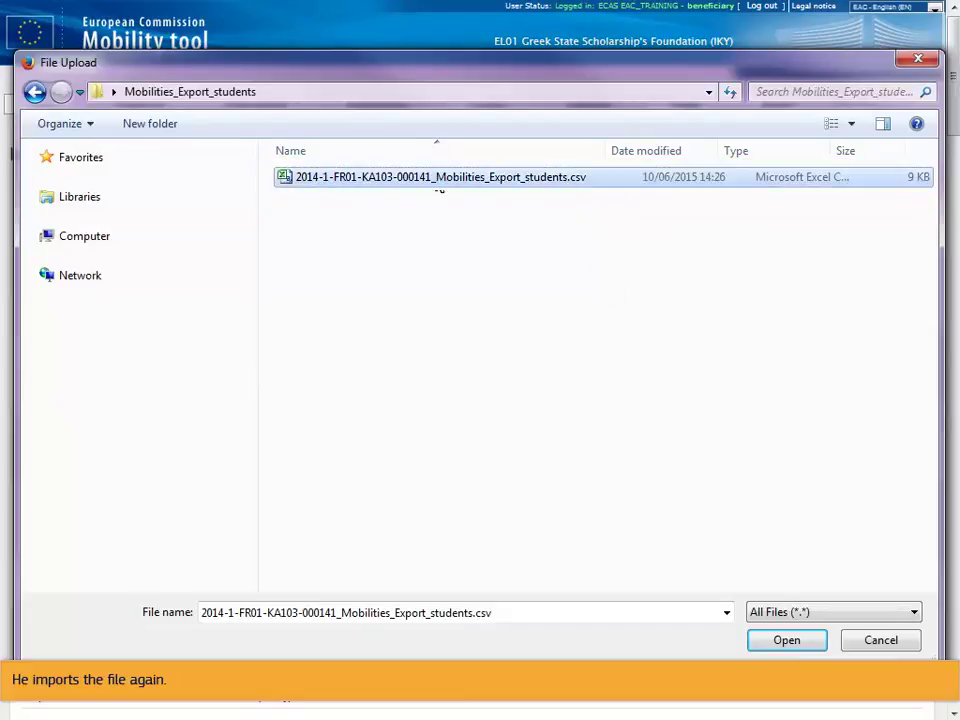
click(785, 643)
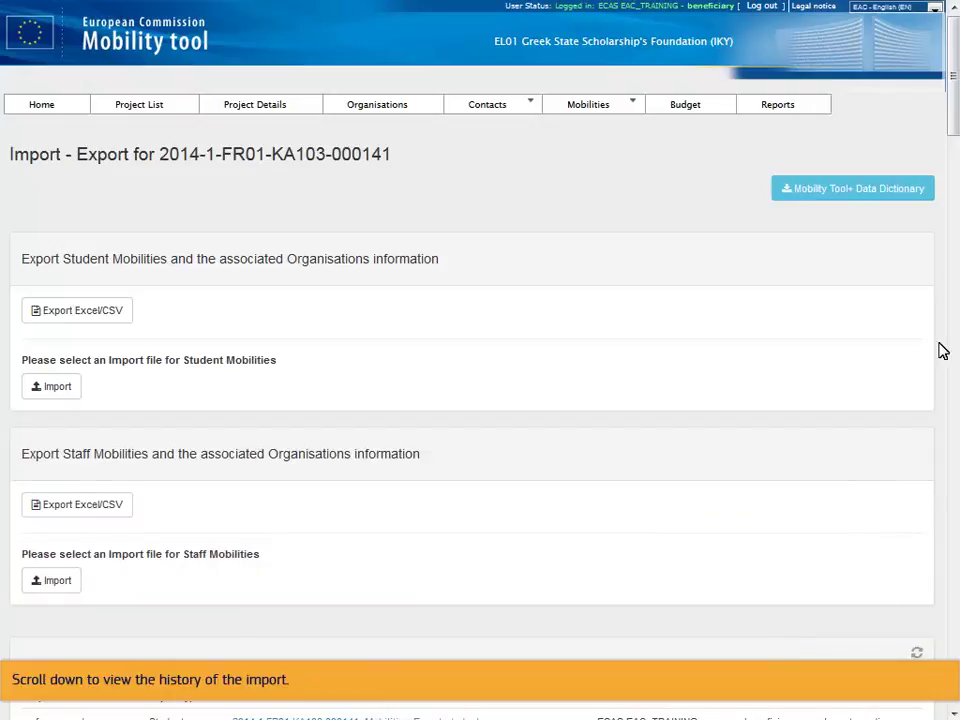
Refresh the import history and open the student import's error log, errors.csv, with Microsoft Excel.
scroll(952, 124, down, 4)
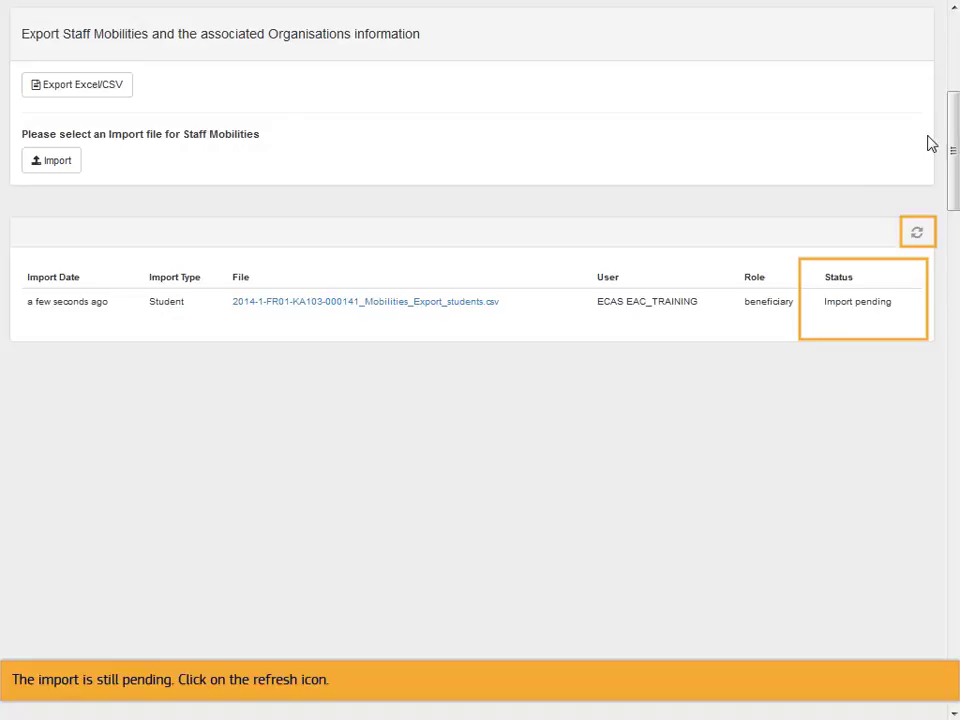
click(917, 233)
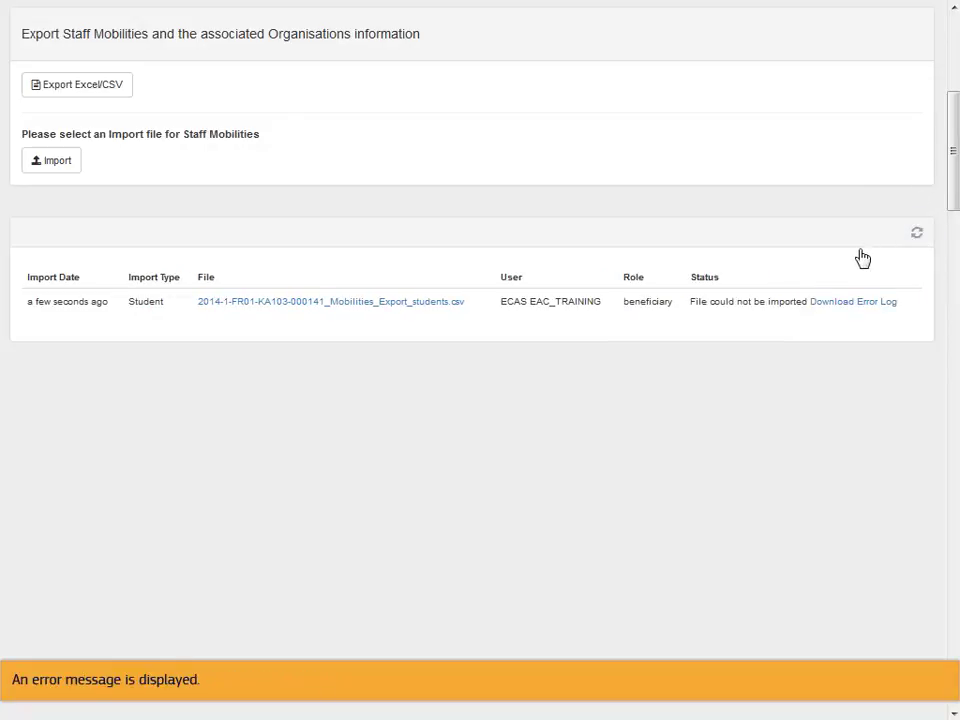
click(846, 310)
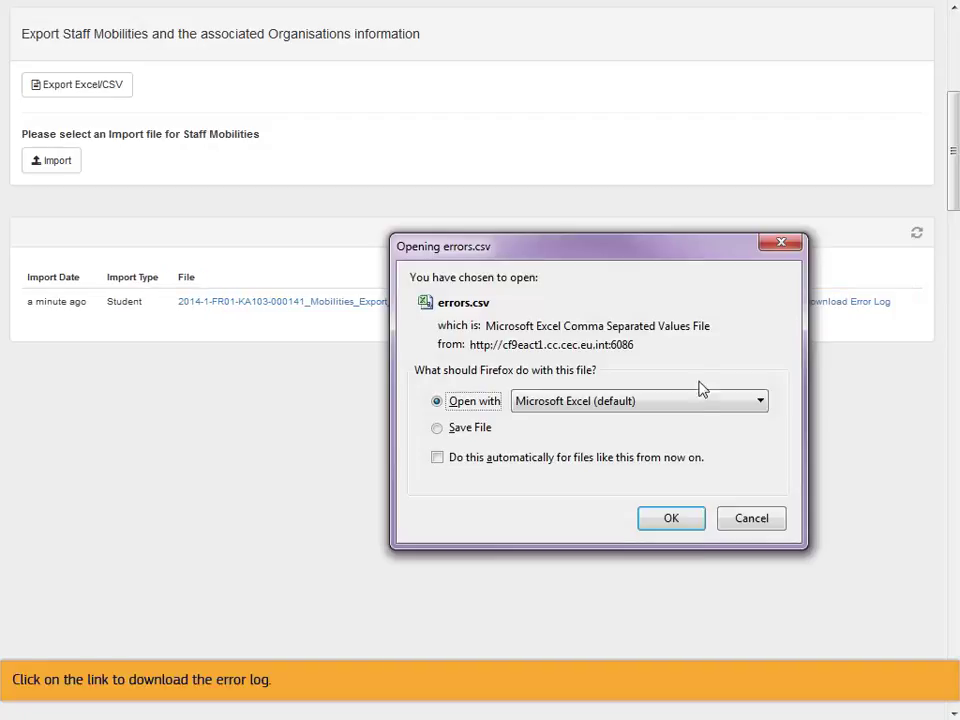
click(671, 518)
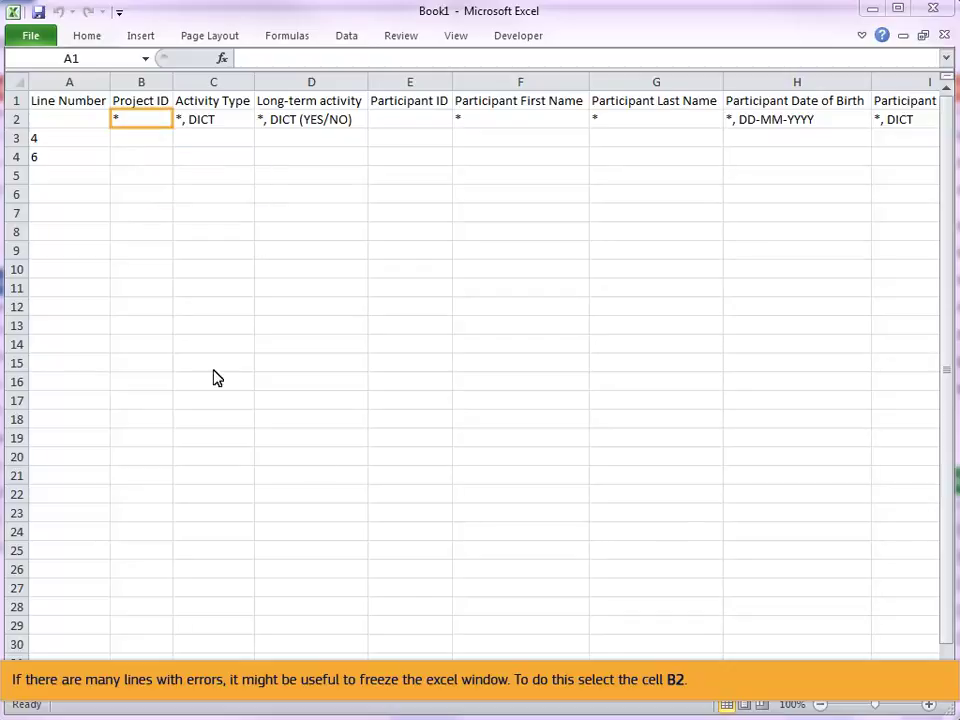
Freeze the error log's panes at cell B2 so the header row and Line Number column stay in view.
click(130, 119)
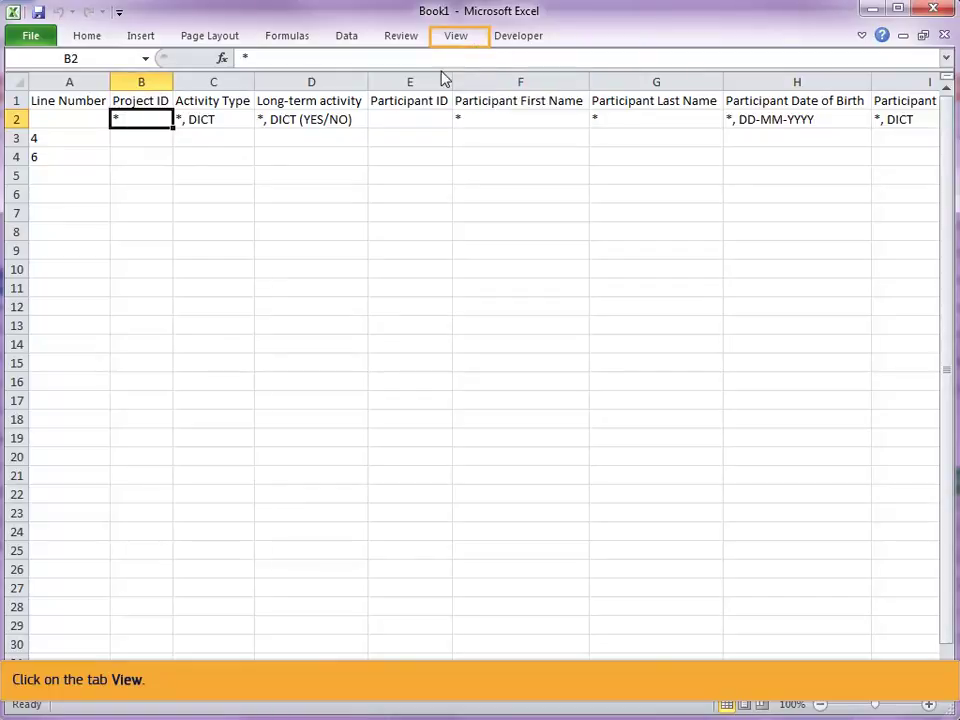
click(462, 42)
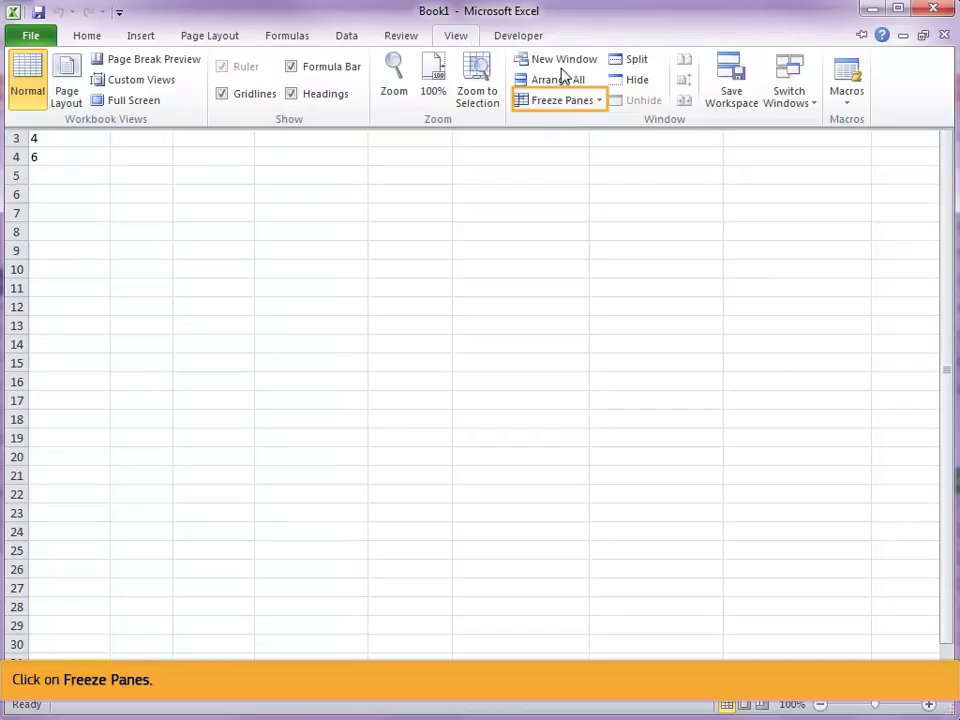
click(572, 100)
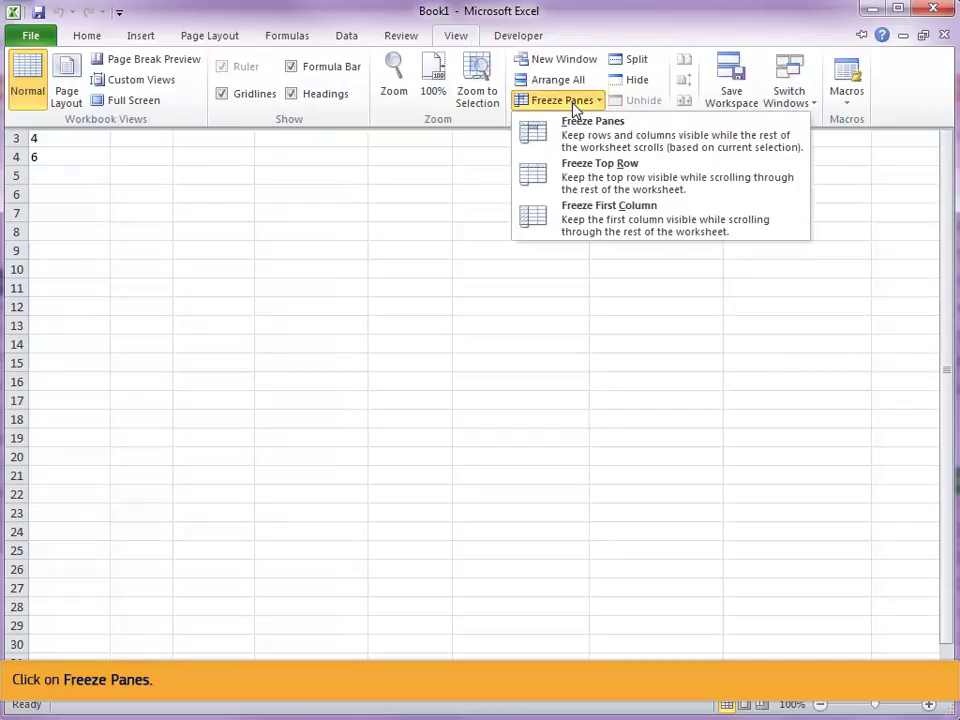
click(617, 145)
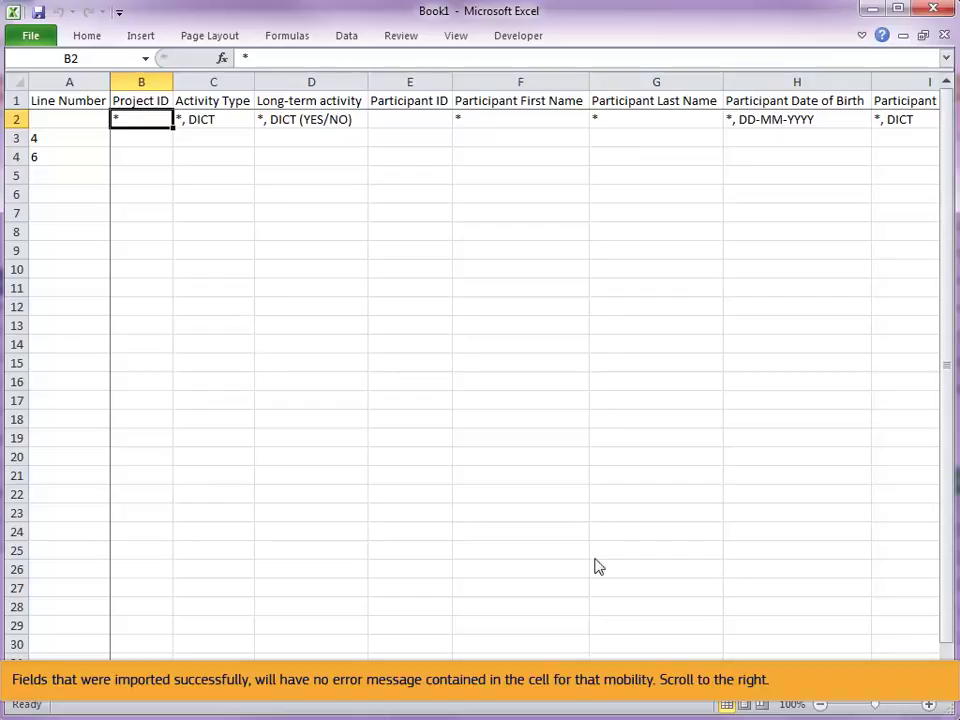
Check the error log's participant columns for line 4 and select row 4 in the import file.
scroll(596, 560, right, 5)
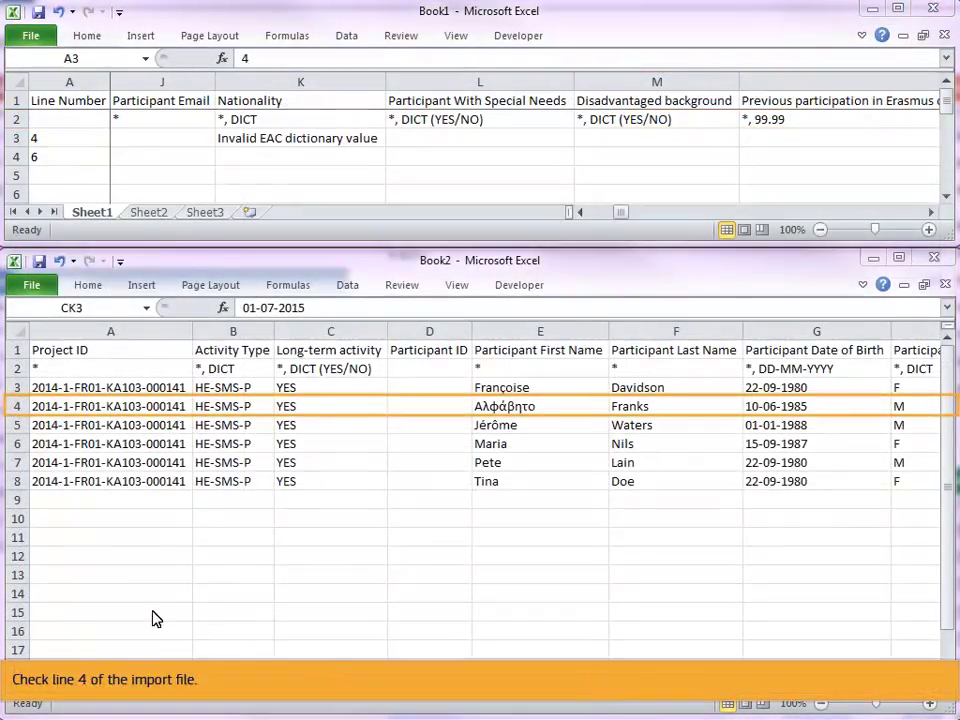
click(18, 406)
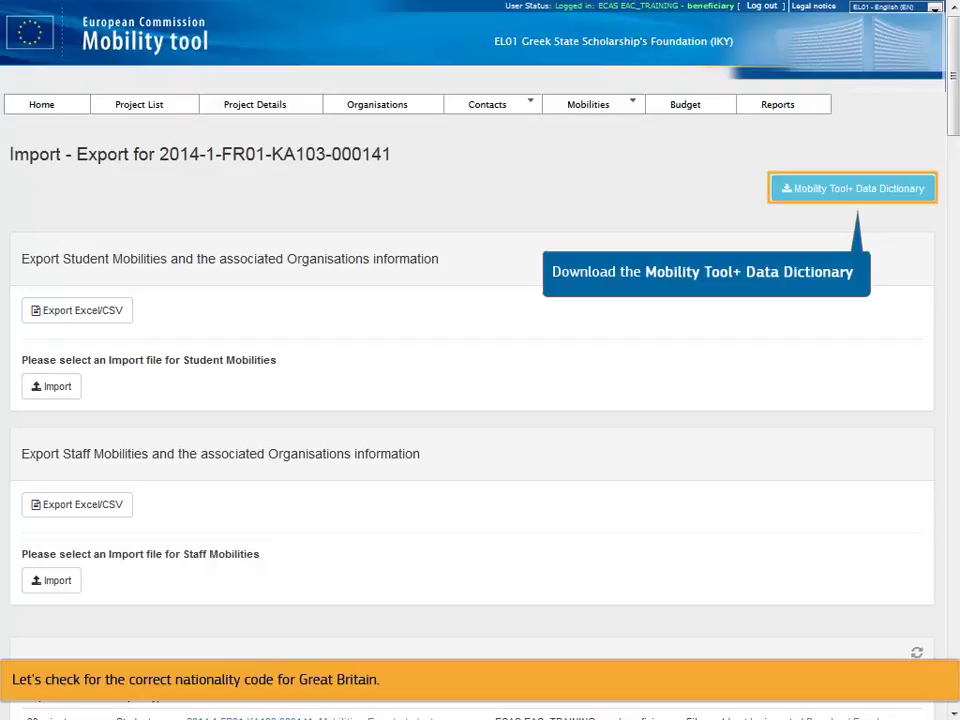
Open the Mobility Tool+ Data Dictionary and look up the code for Great Britain in section 2, Countries.
click(857, 197)
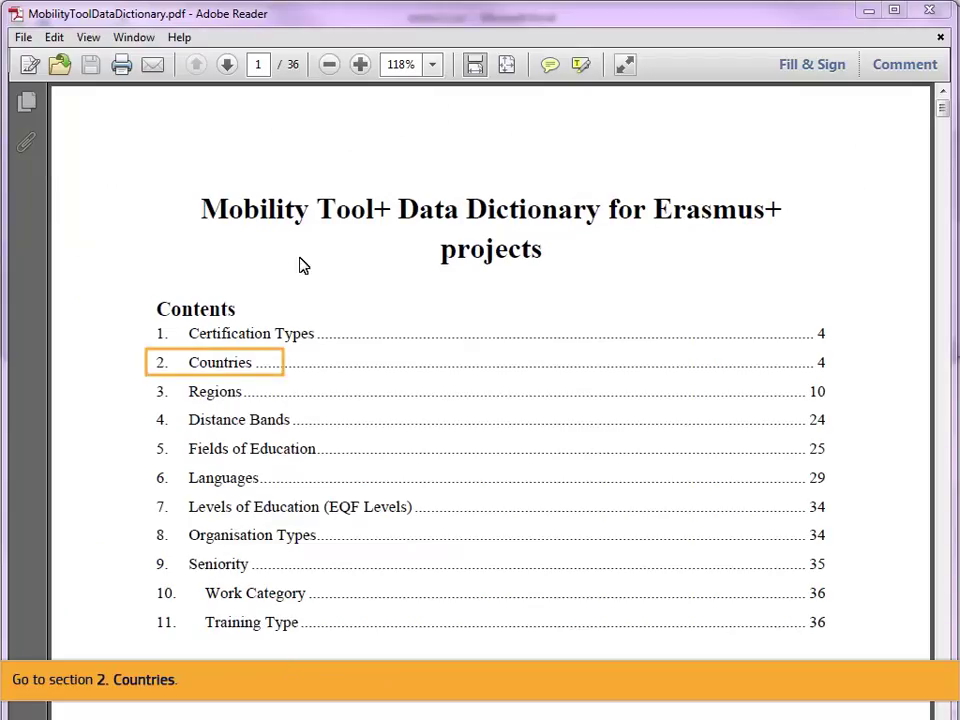
click(214, 364)
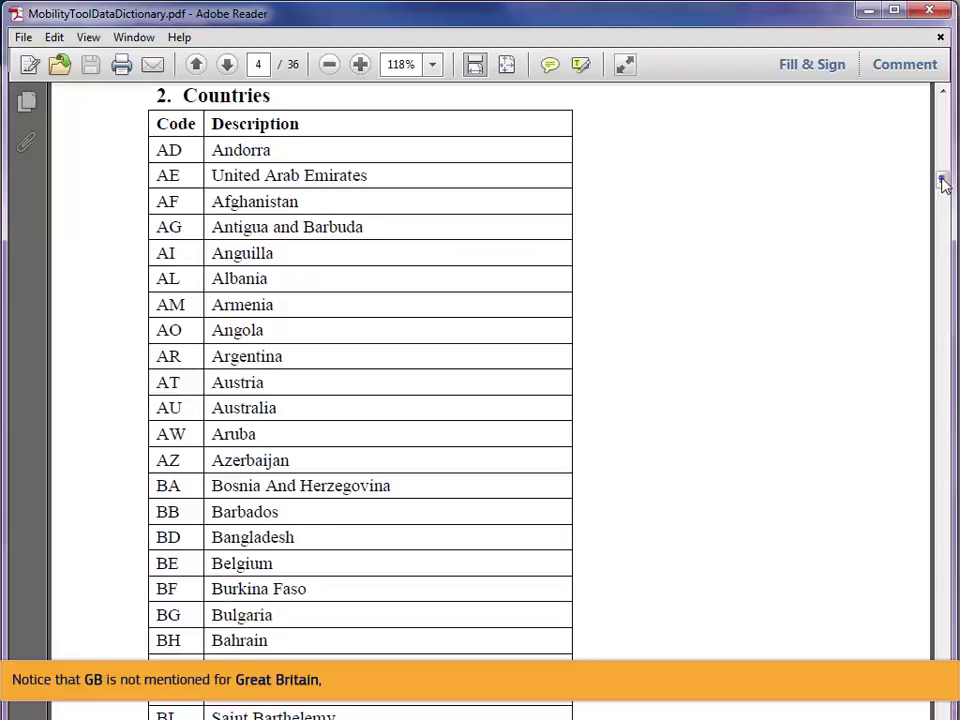
drag(943, 183, 943, 285)
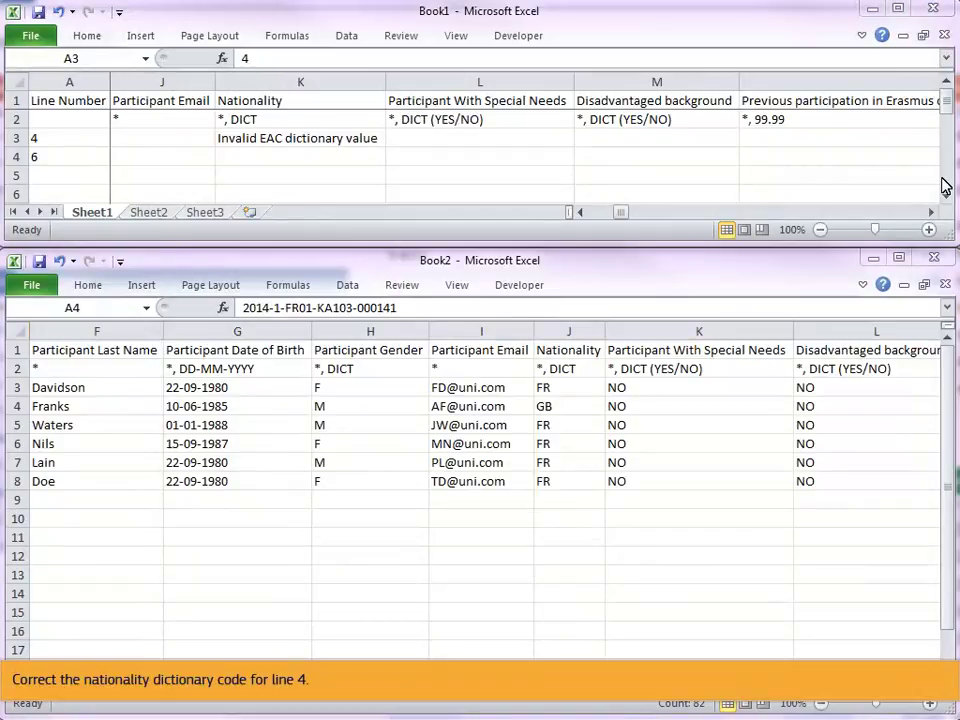
Set the Nationality code in row 4 of the import file to UK.
double_click(566, 406)
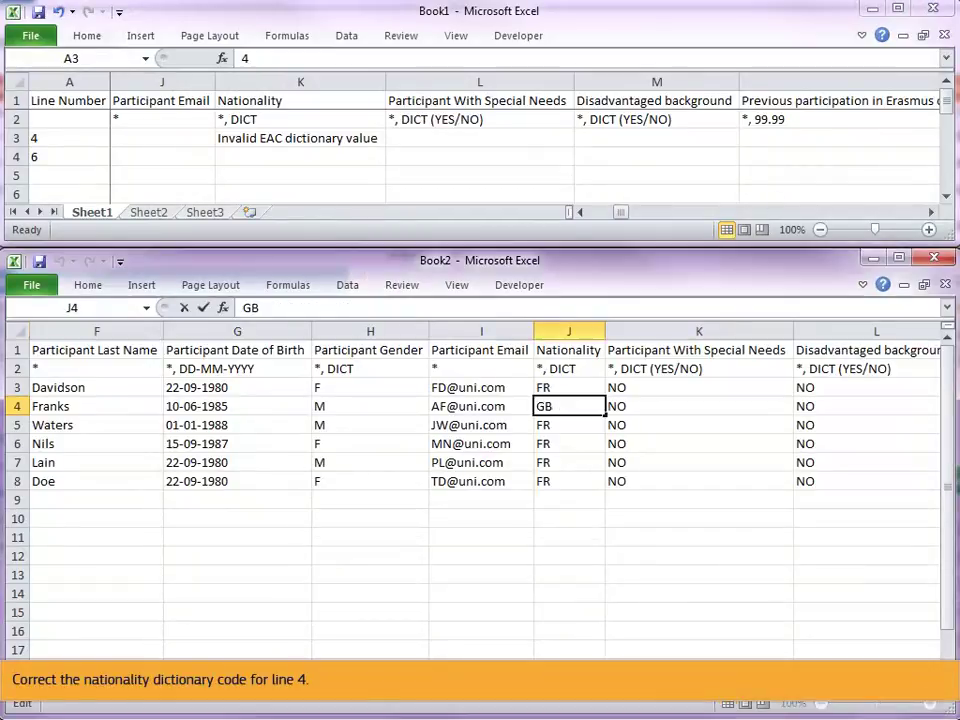
key(BackSpace)
key(BackSpace)
text(UK)
key(Return)
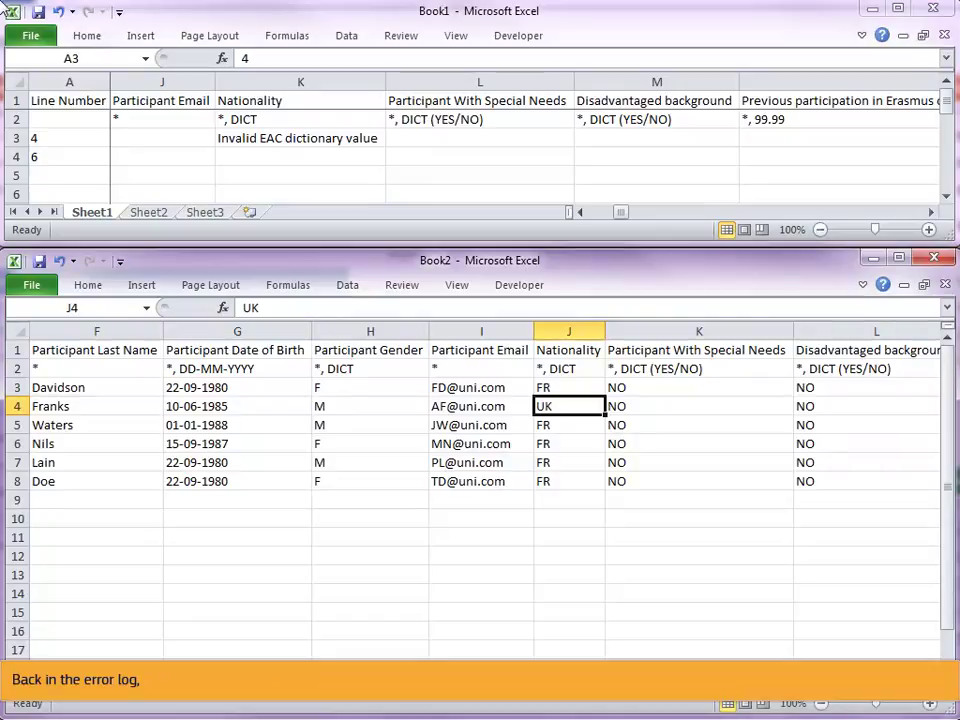
Check line 4's further columns in the error log up to Start Date, and select row 4 in the import file again.
click(16, 140)
scroll(620, 212, right, 20)
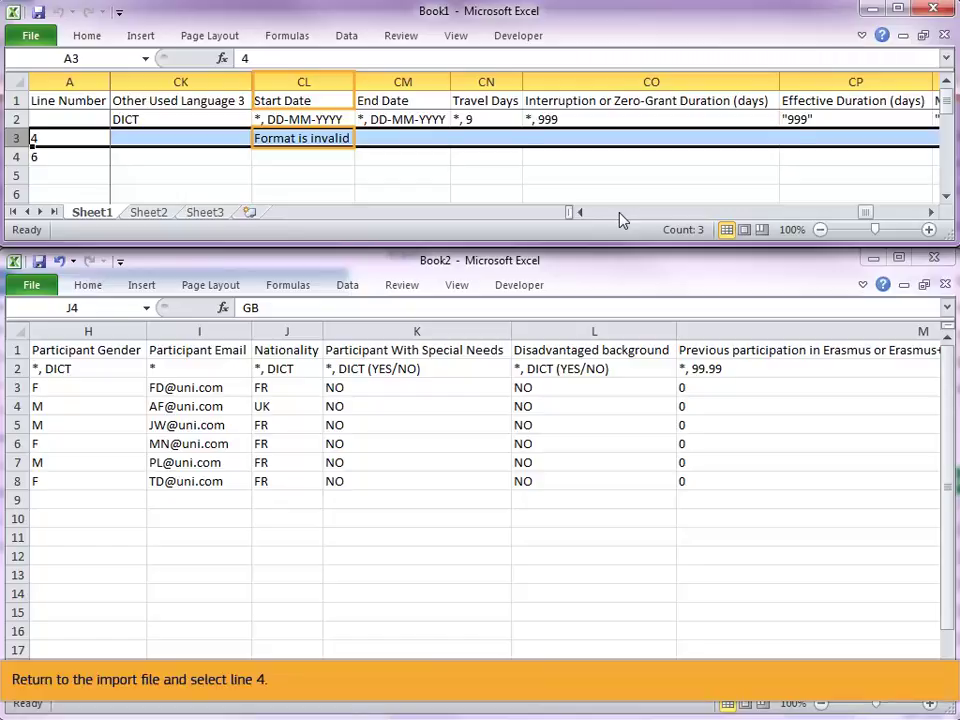
click(17, 406)
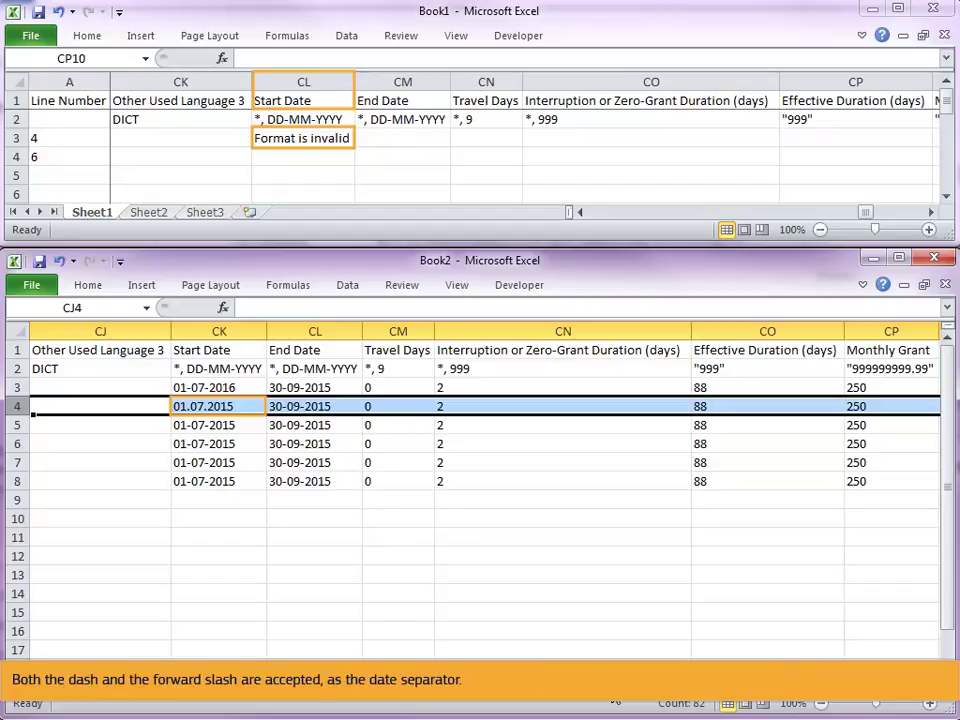
Correct the Start Date in row 4 of the import file to 01-07-2015, using dashes as separators.
click(230, 407)
double_click(230, 407)
key(BackSpace)
text(-)
key(Right)
key(Right)
key(Delete)
text(-)
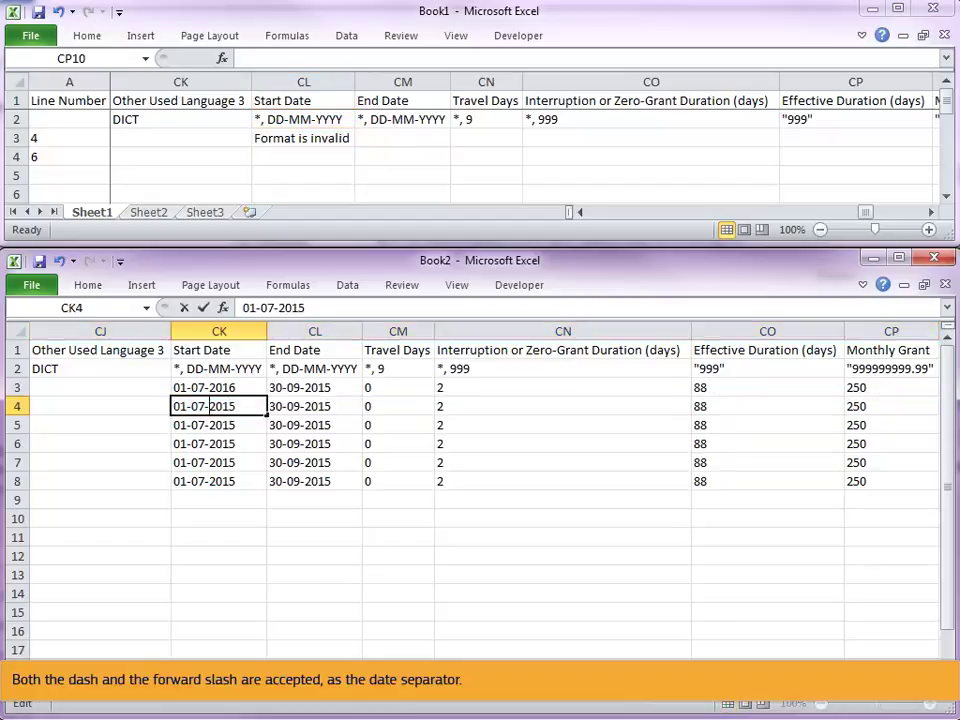
key(ctrl+Return)
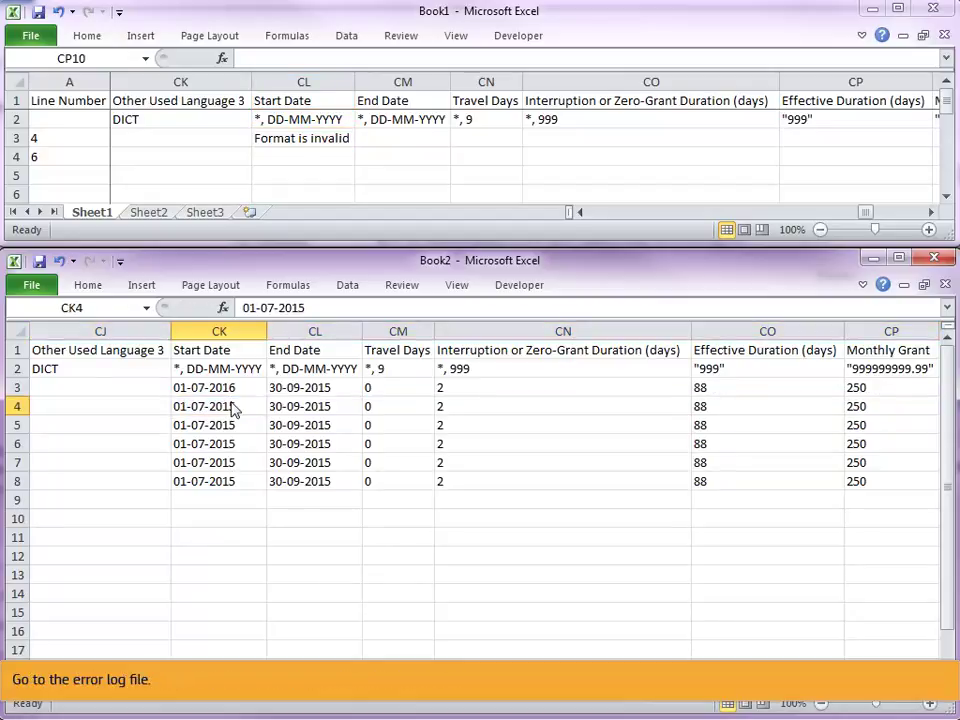
Correct the EU Individual Support Total in row 6 of the import file to 733.2, with a decimal point.
click(868, 210)
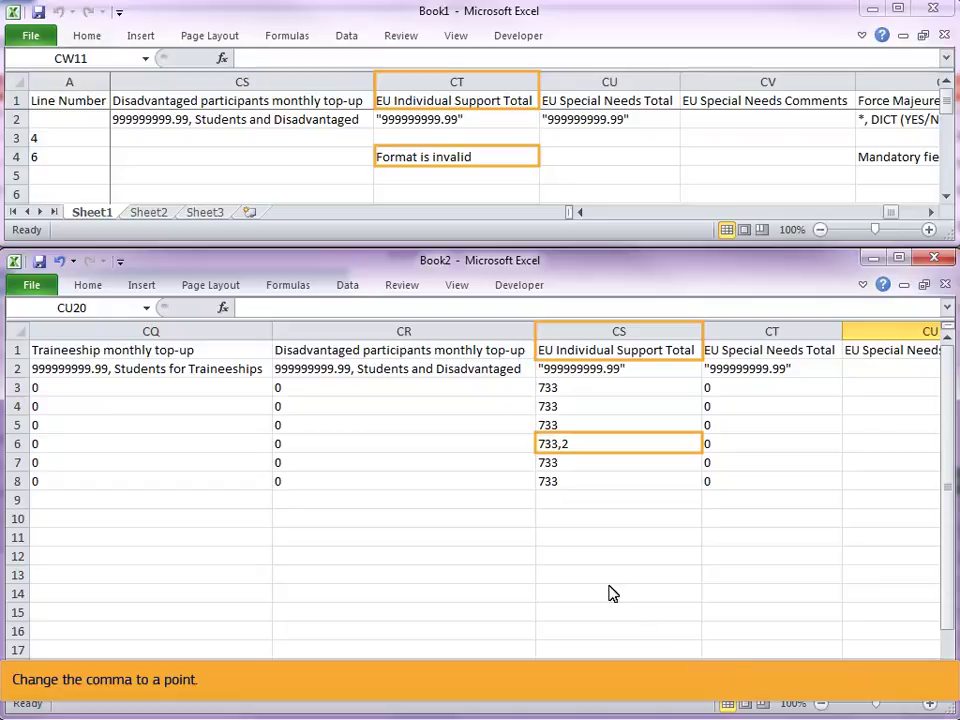
double_click(566, 444)
key(BackSpace)
text(.)
key(Return)
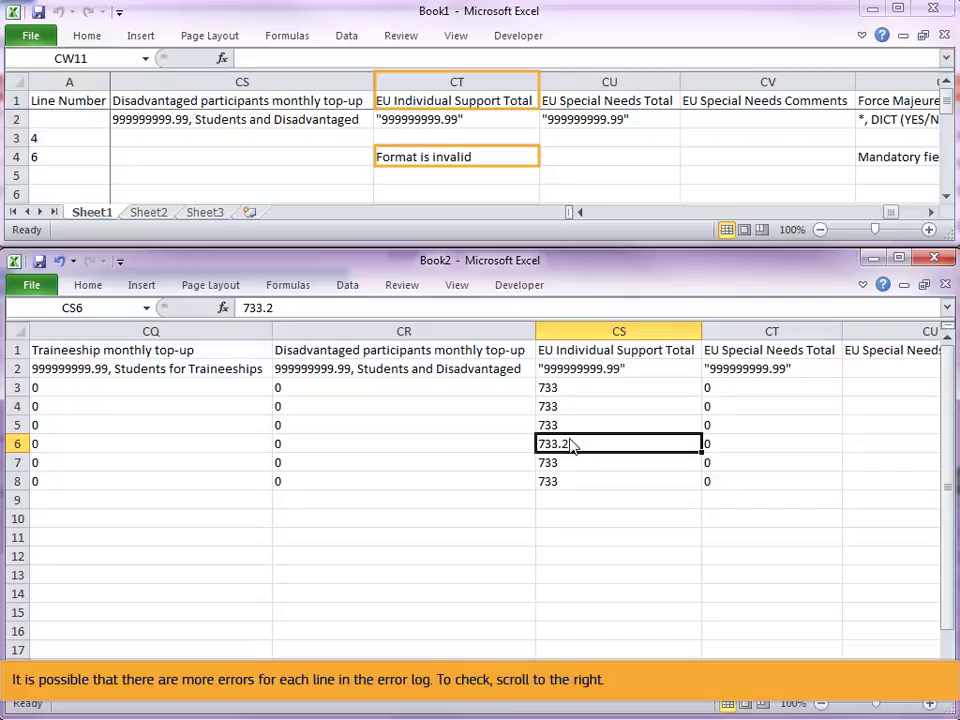
Check line 6's further columns in the error log and enter NO for Force Majeure in row 6 of the import file.
click(895, 213)
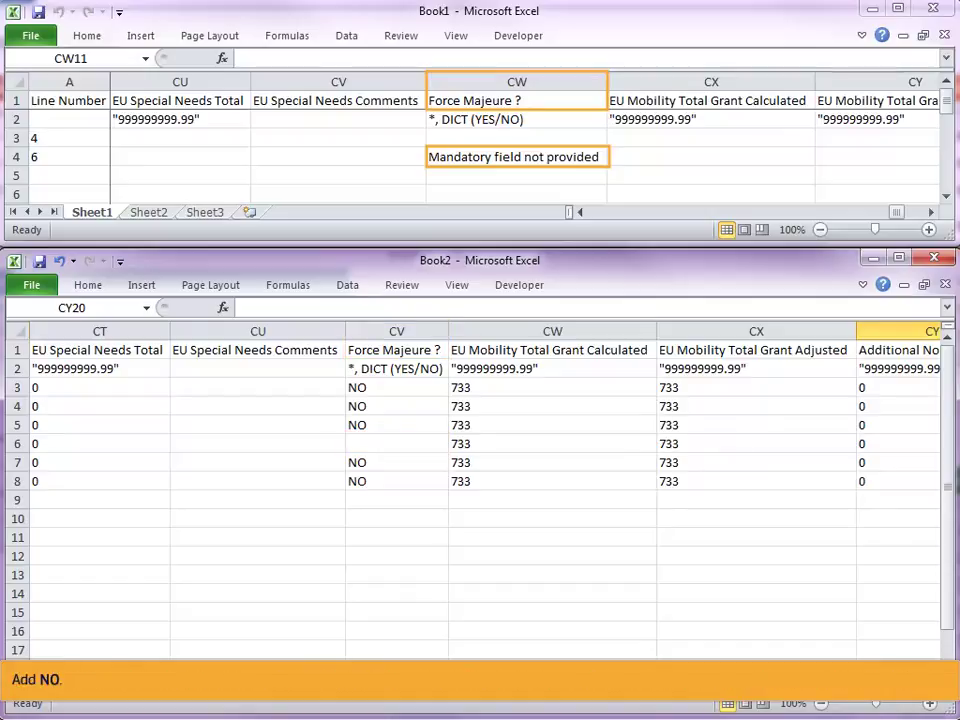
click(395, 446)
text(NO)
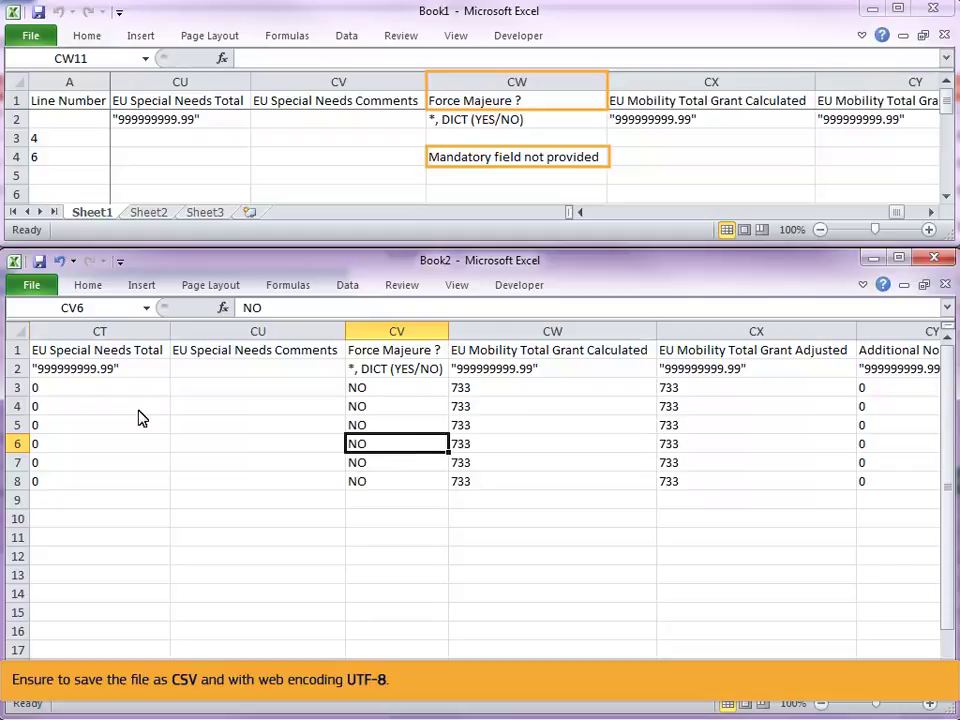
Save the import file as comma-delimited CSV named 2014-1-FR01-KA103-000141_Mobilities_Export_students.csv, with Unicode (UTF-8) web encoding.
click(32, 287)
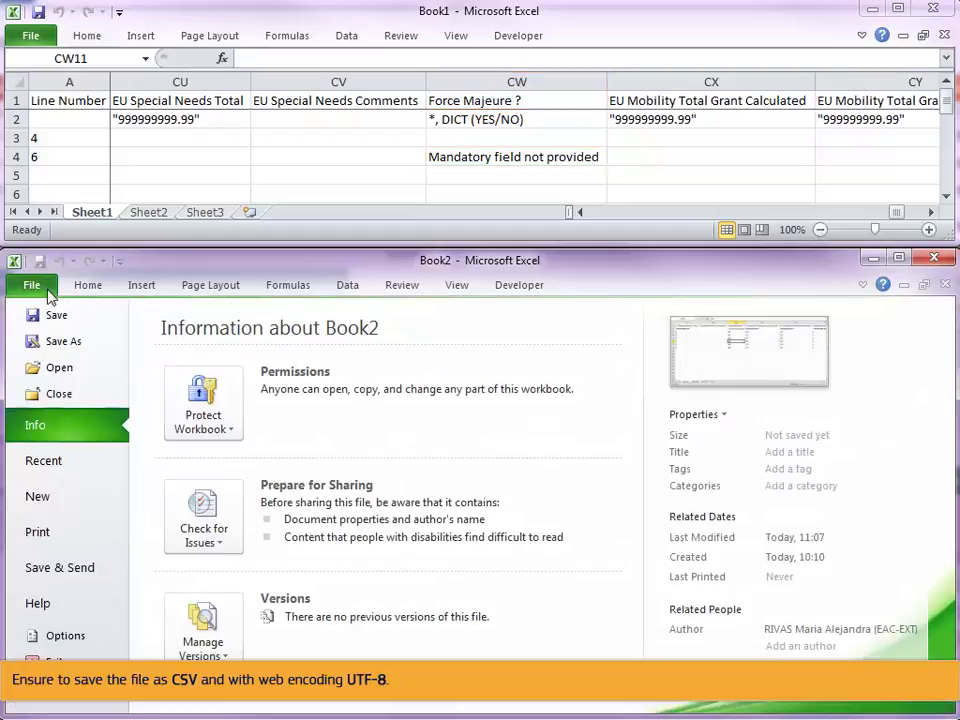
click(70, 340)
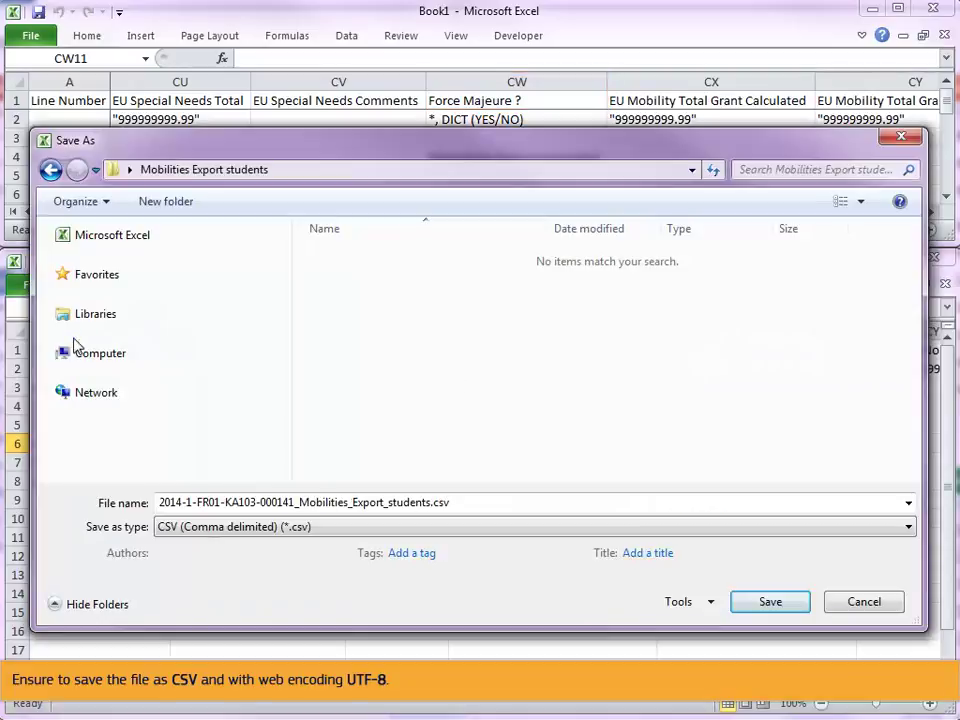
click(709, 606)
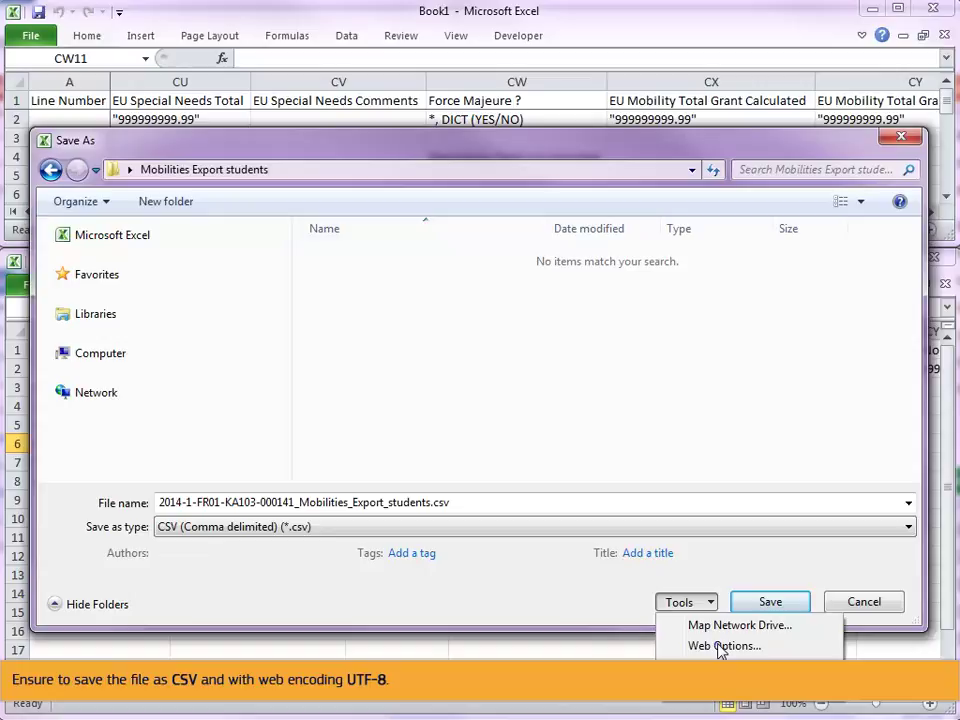
click(722, 647)
click(530, 243)
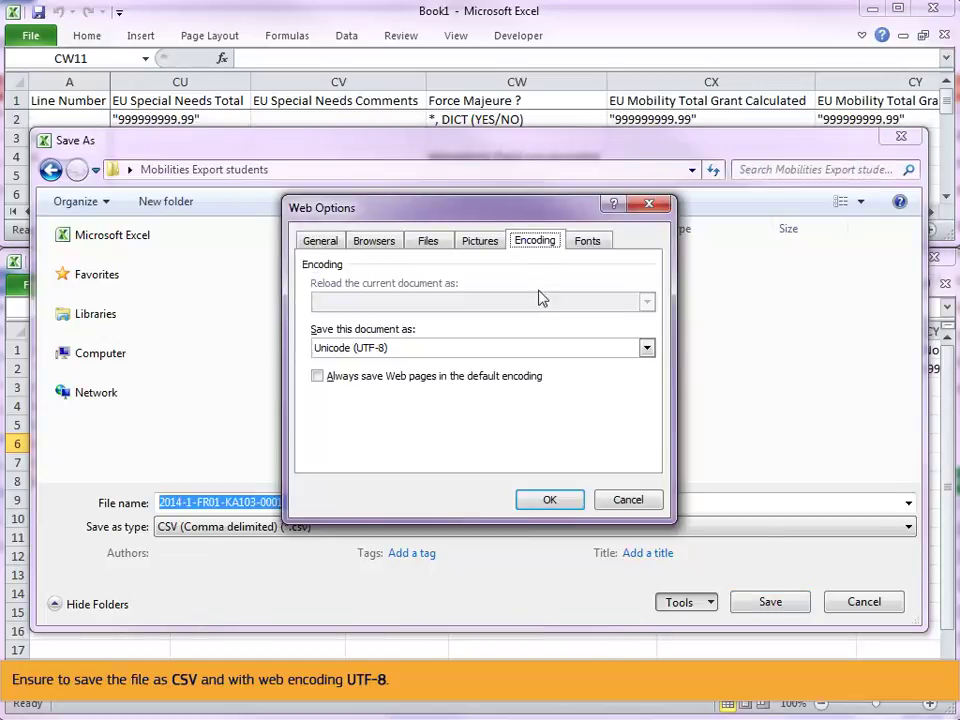
click(548, 499)
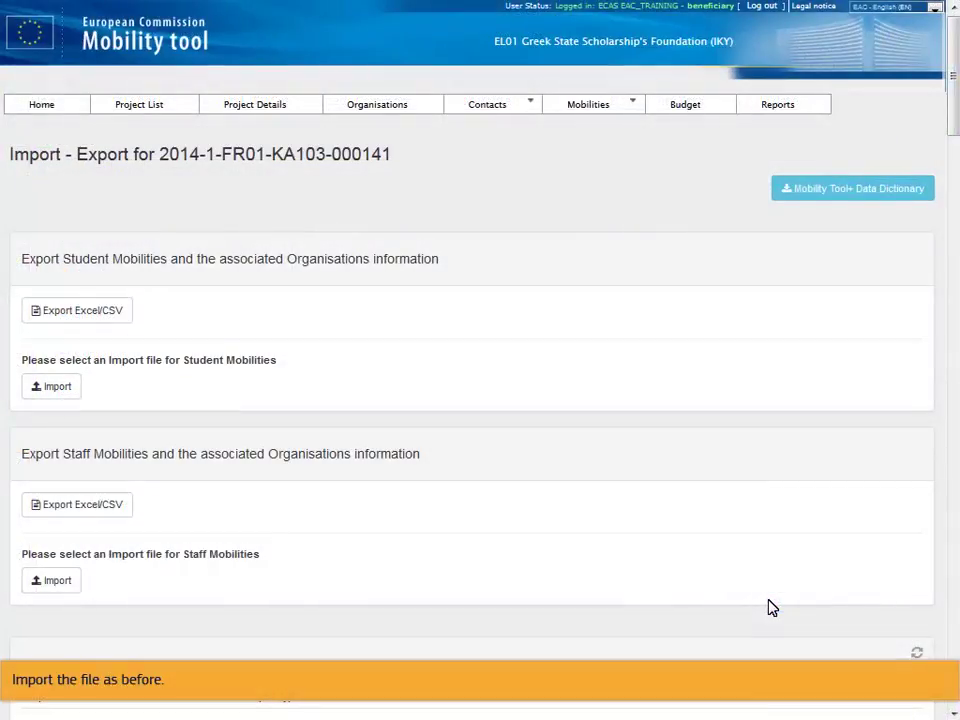
Switch to Mobility Tool+, import 2014-1-FR01-KA103-000141_Mobilities_Export_students.csv for Student Mobilities, and refresh the import history.
click(53, 390)
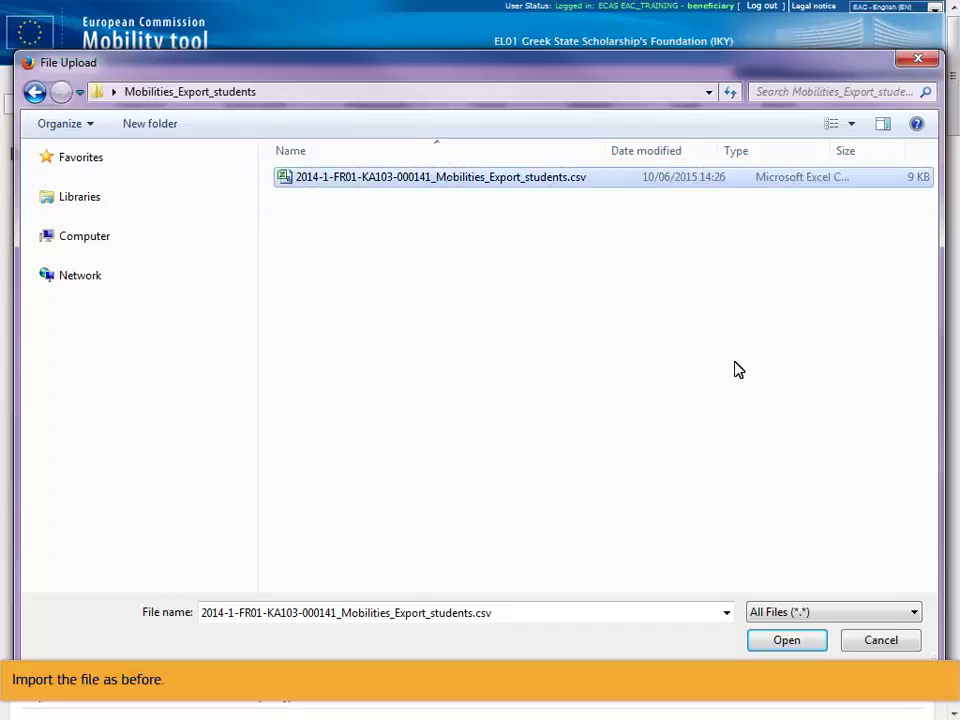
click(784, 641)
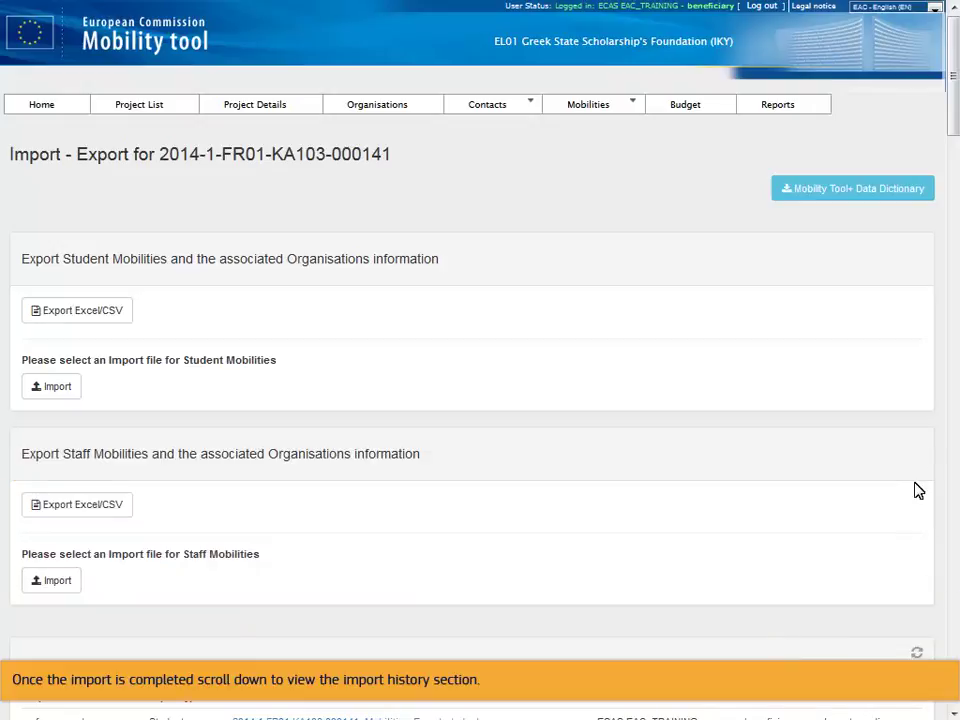
scroll(951, 123, down, 3)
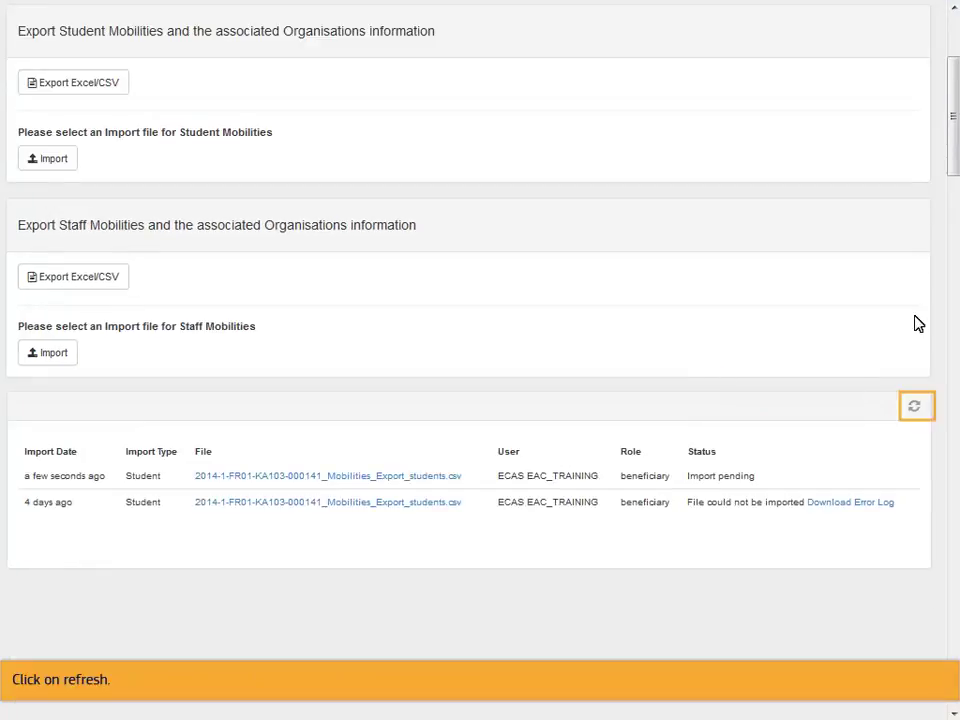
click(914, 406)
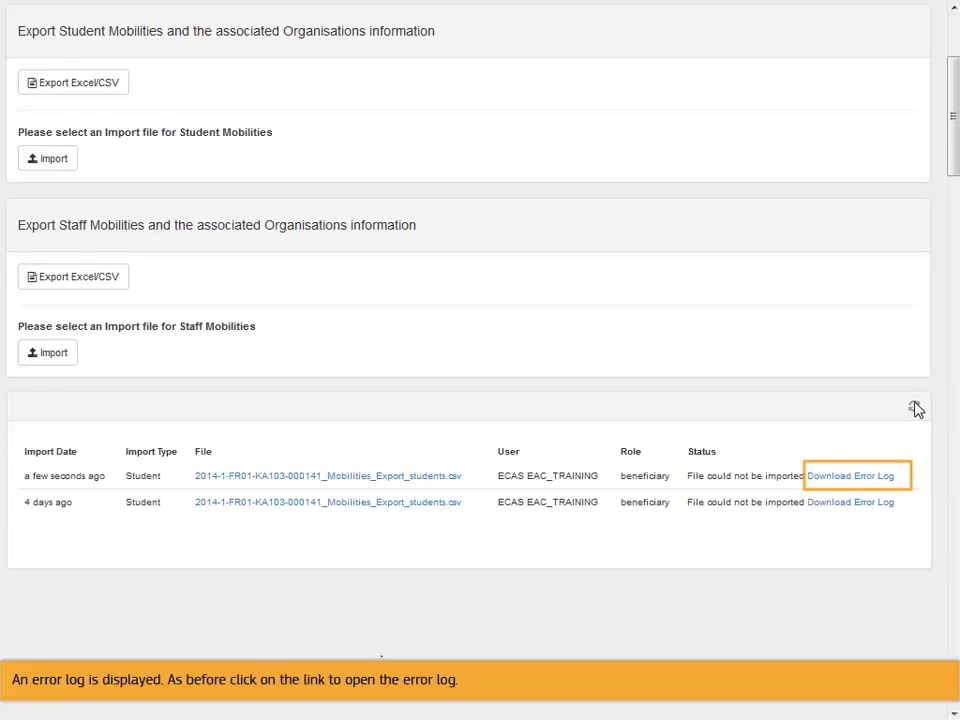
Open the newest import's error log, errors.csv, in Excel and select the Start Date in row 3 of the import file for correction.
click(852, 477)
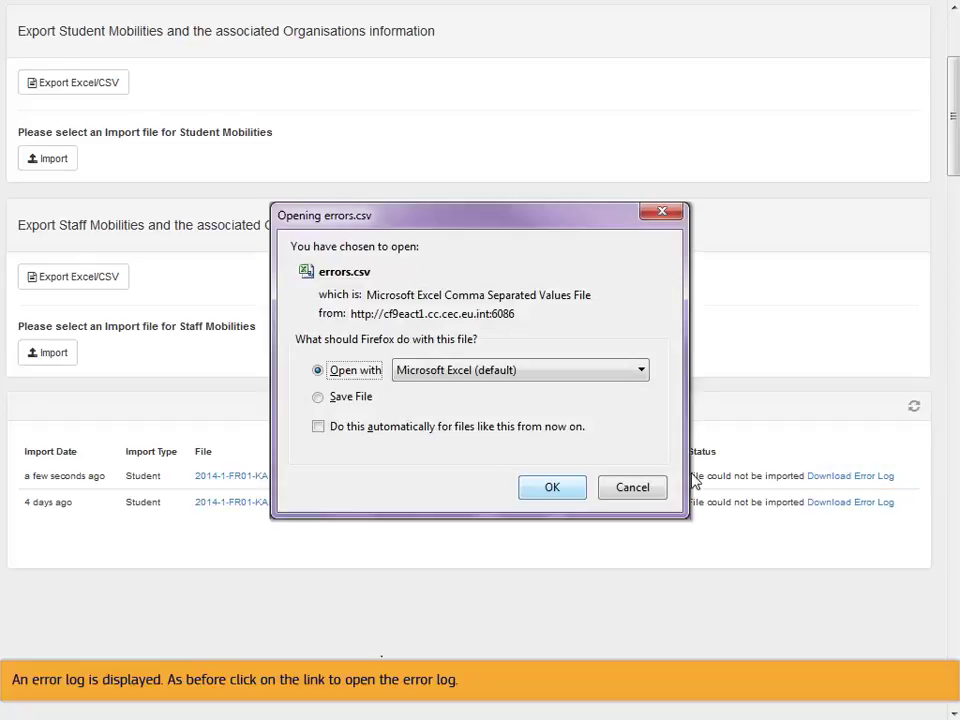
click(552, 487)
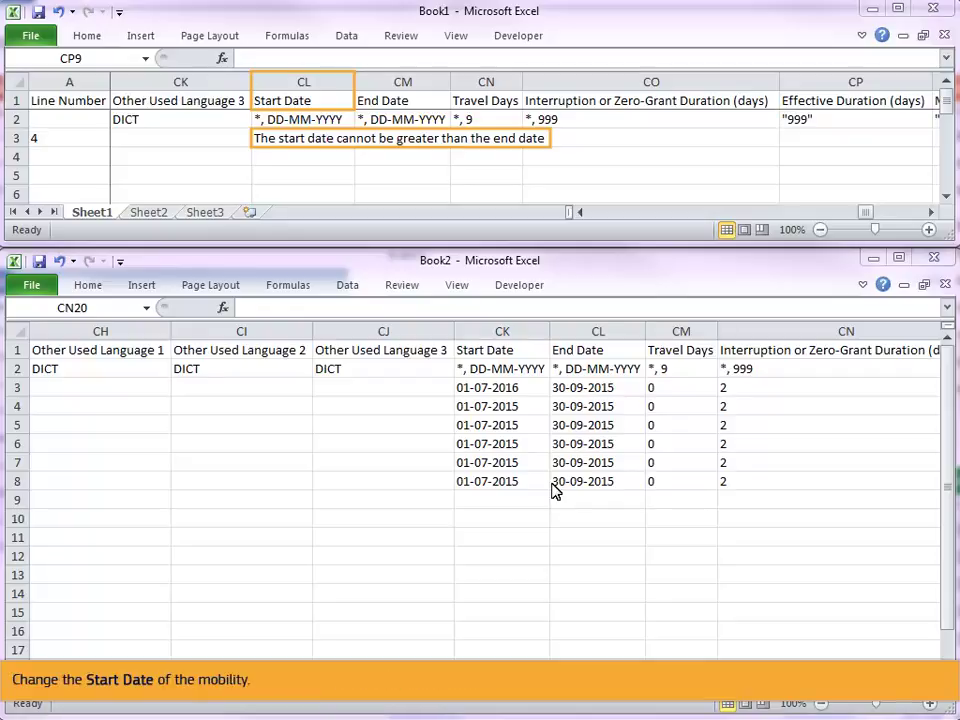
click(522, 390)
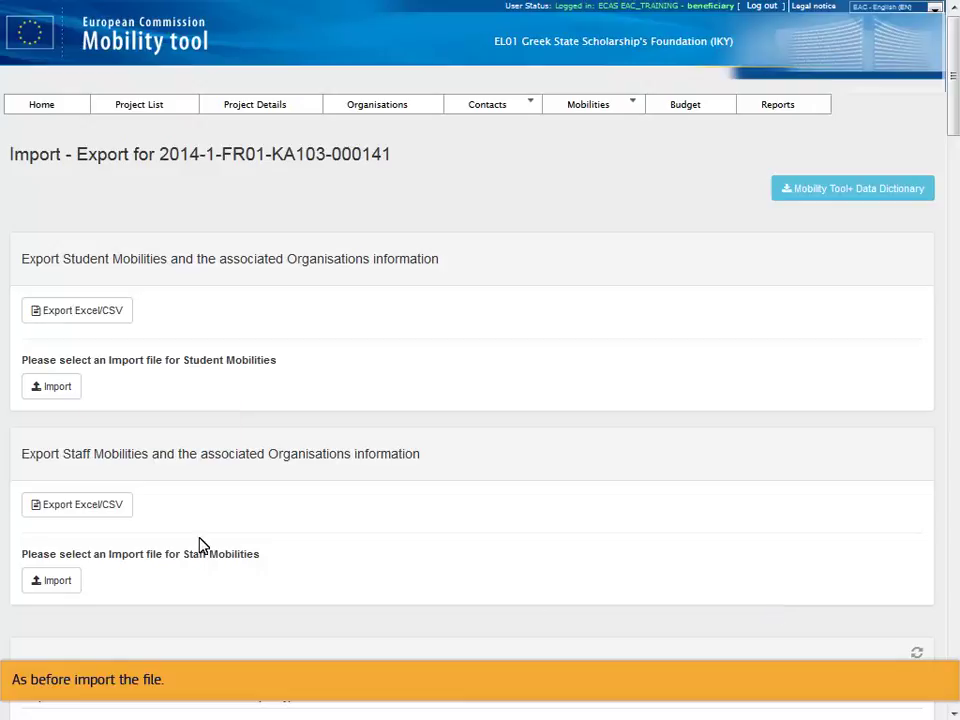
Return to Mobility Tool+, import the corrected 2014-1-FR01-KA103-000141_Mobilities_Export_students.csv for Student Mobilities again, and refresh the import history's status.
click(55, 390)
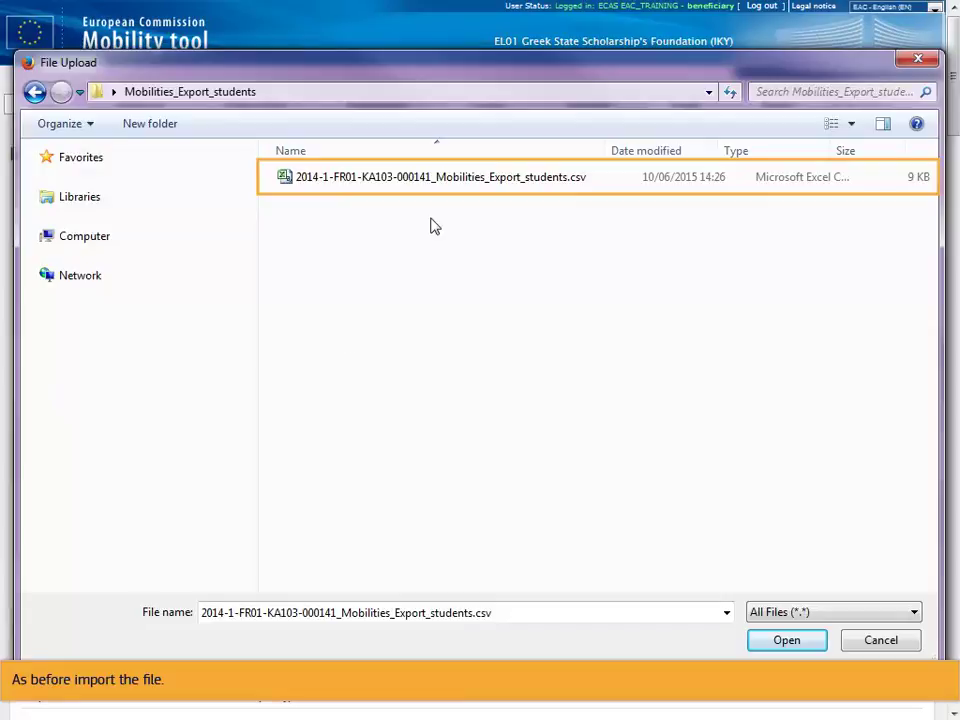
click(437, 180)
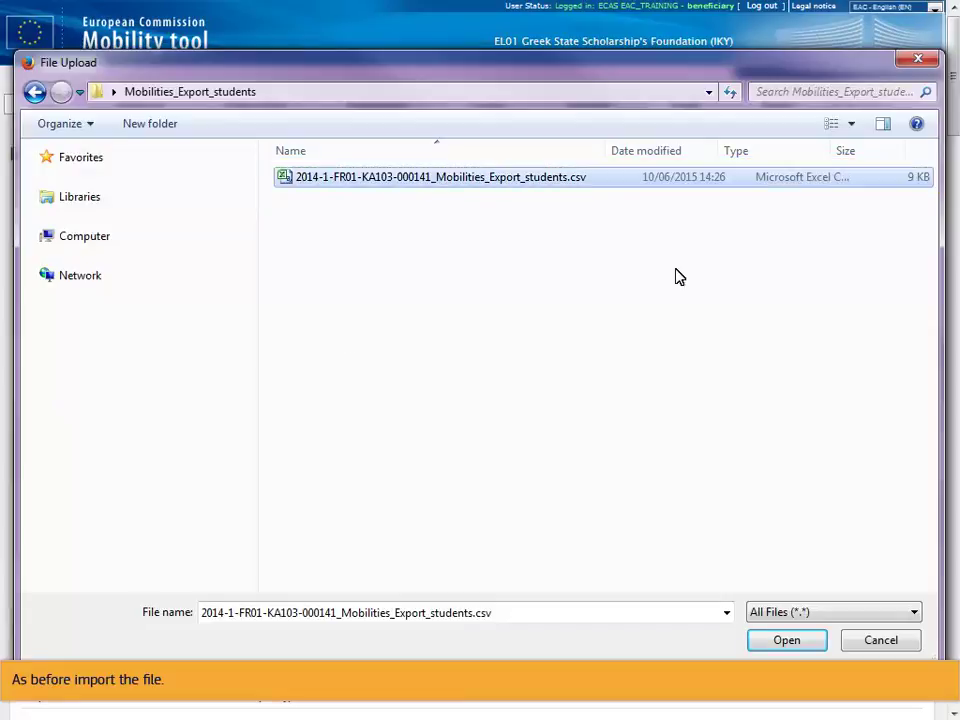
click(785, 641)
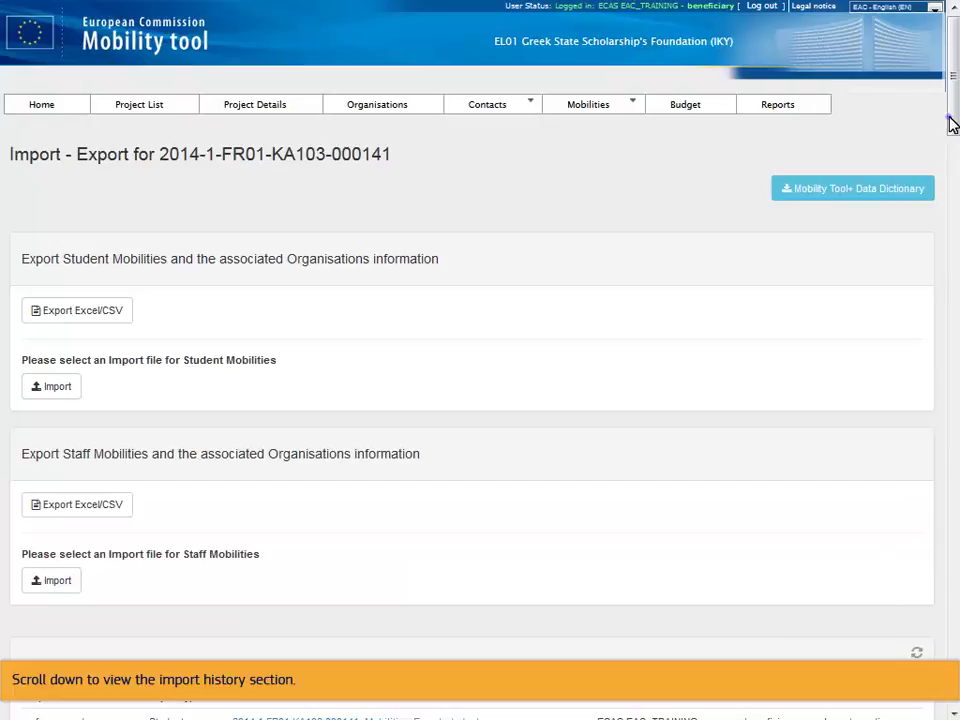
scroll(952, 124, down, 3)
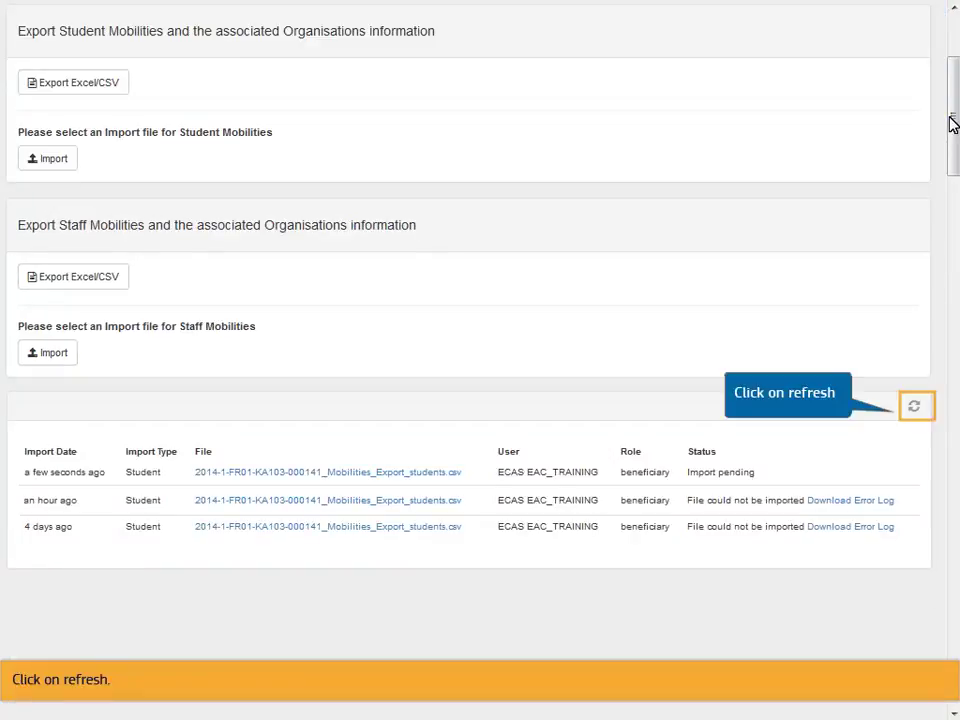
click(914, 405)
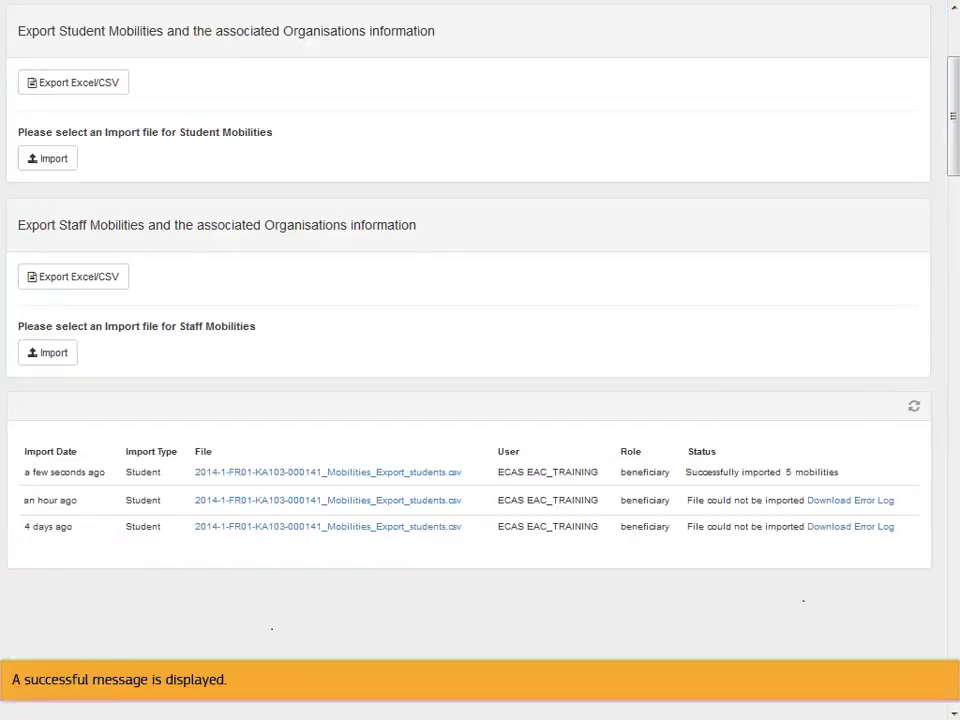